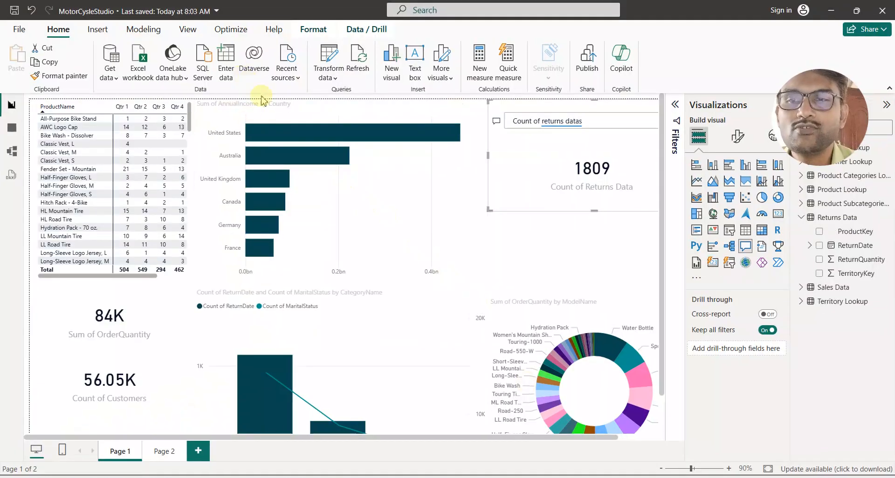
# Step: Cross-filter the report page by the Qtr 1 column of the product matrix
pyautogui.moveTo(327, 158)
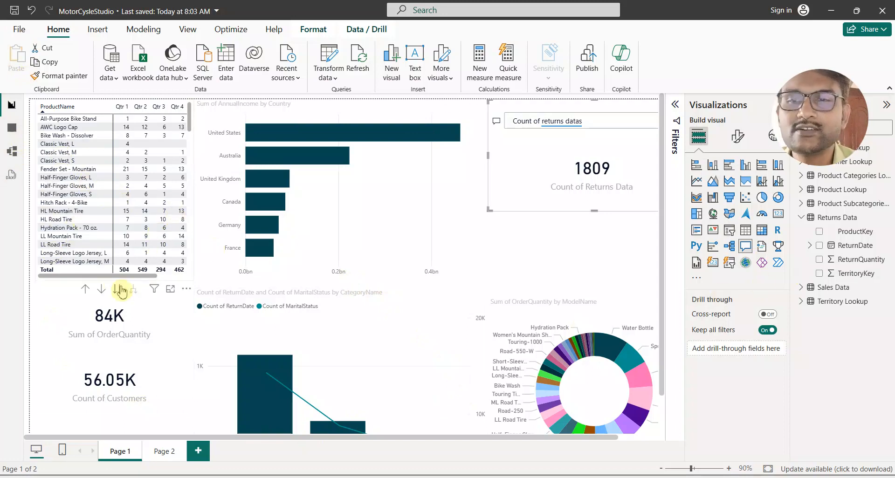
pyautogui.click(188, 284)
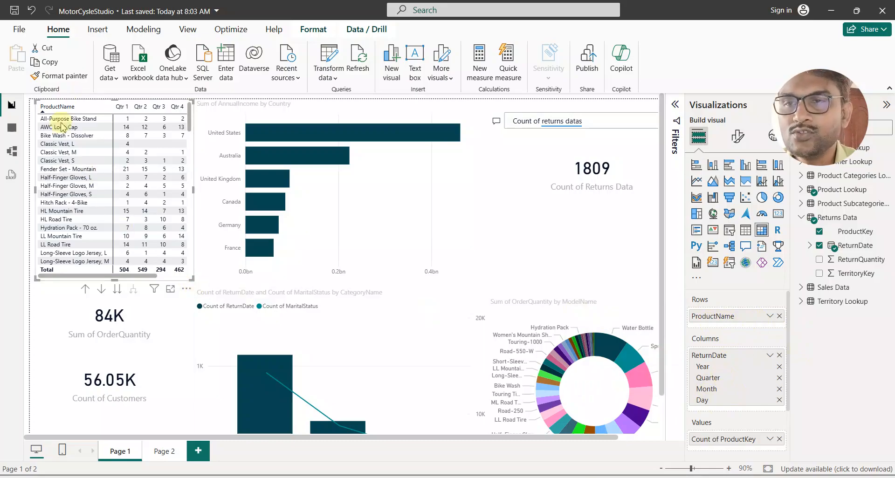
pyautogui.click(122, 108)
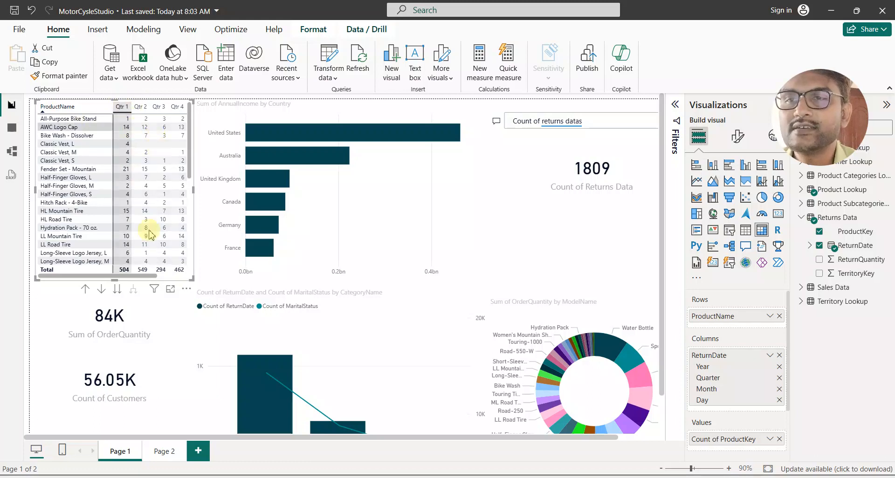
# Step: Drill the product matrix's return dates through the year, quarter and month levels, returning to quarters
pyautogui.click(87, 294)
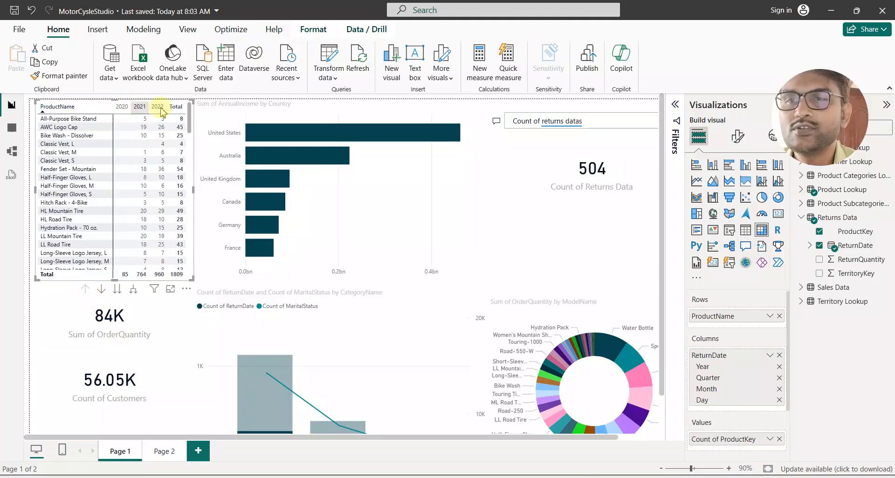
pyautogui.click(118, 293)
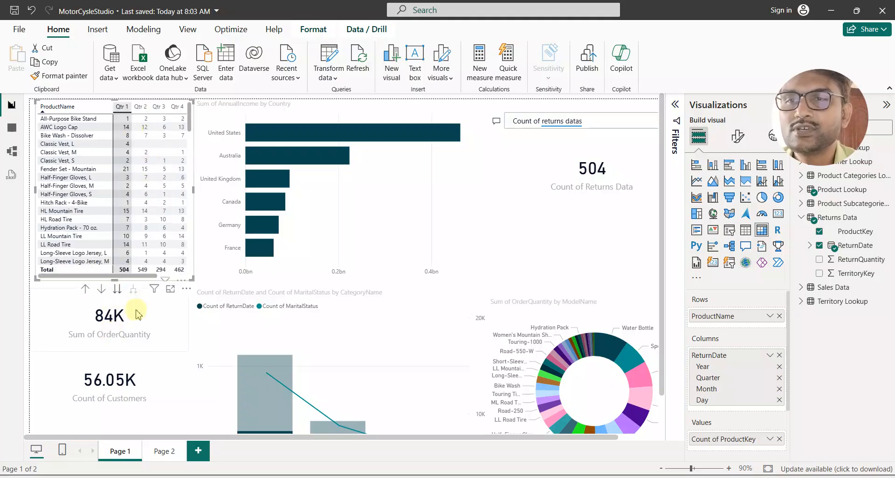
pyautogui.click(118, 293)
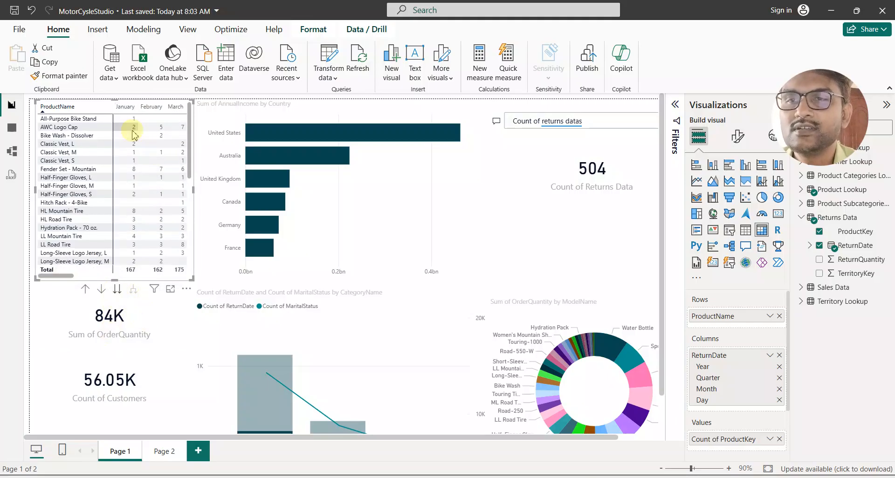
pyautogui.hscroll(10, 116, 252)
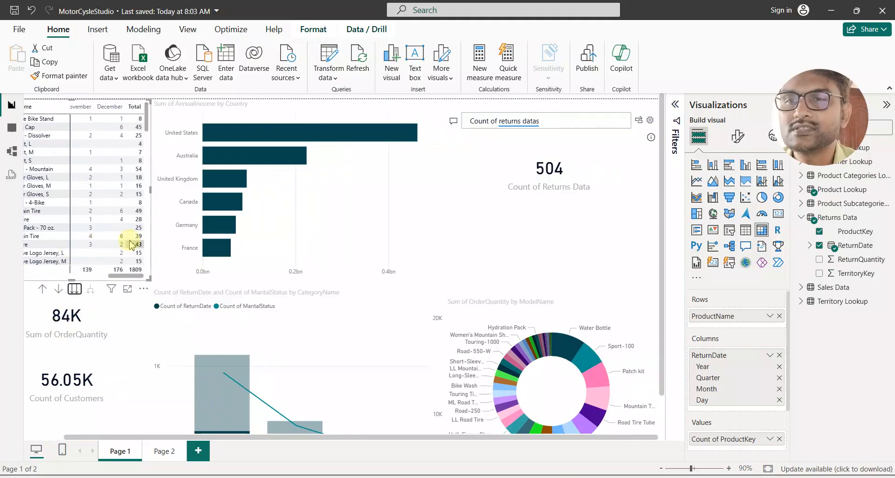
pyautogui.hscroll(-10, 132, 245)
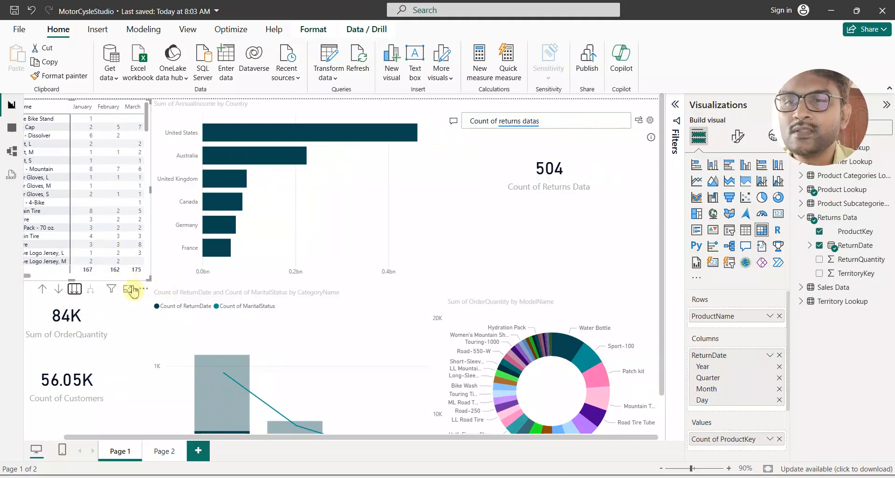
pyautogui.click(43, 289)
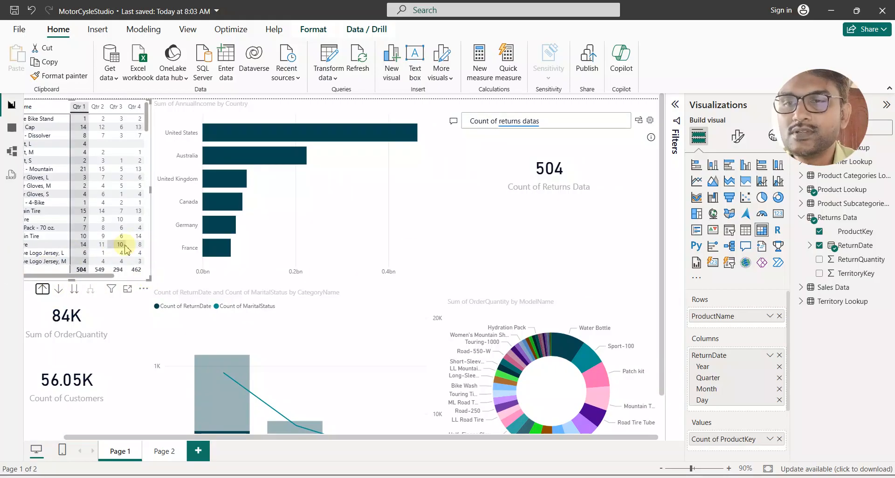
pyautogui.hscroll(-2, 149, 383)
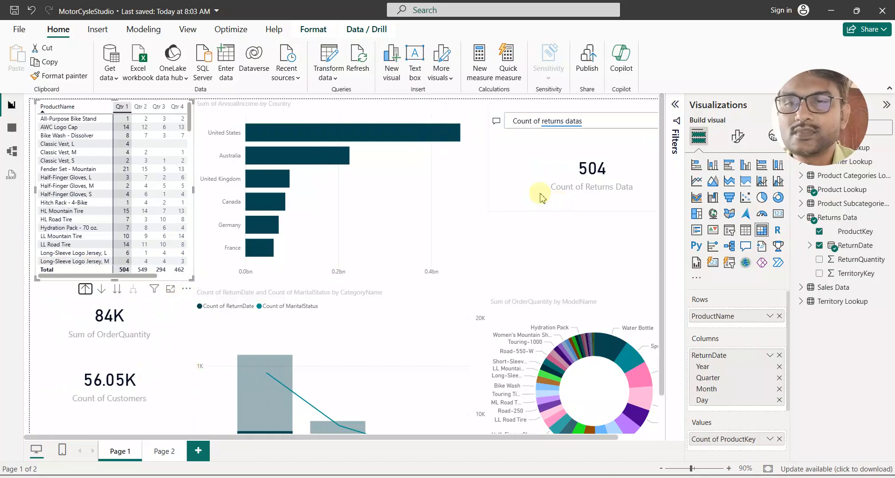
# Step: Add CategoryName from the product categories lookup table as a tooltip field of the annual income by country bar chart
pyautogui.click(436, 174)
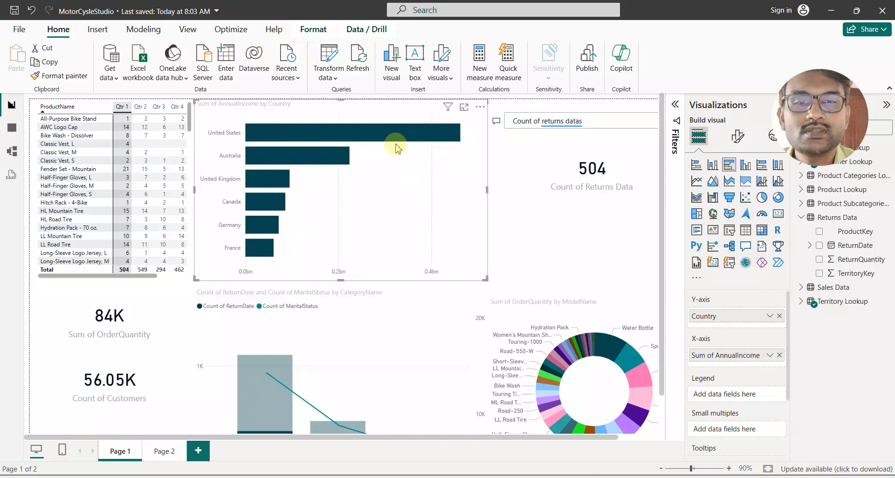
pyautogui.scroll(-3, 726, 398)
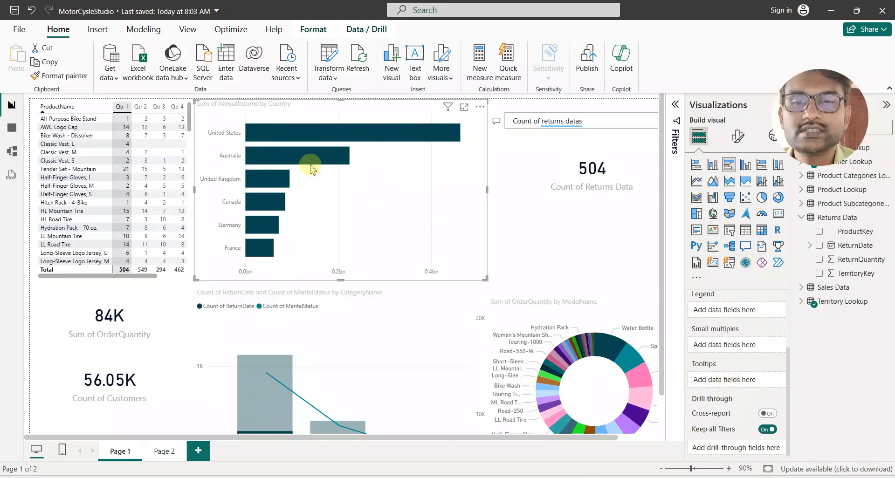
pyautogui.moveTo(358, 136)
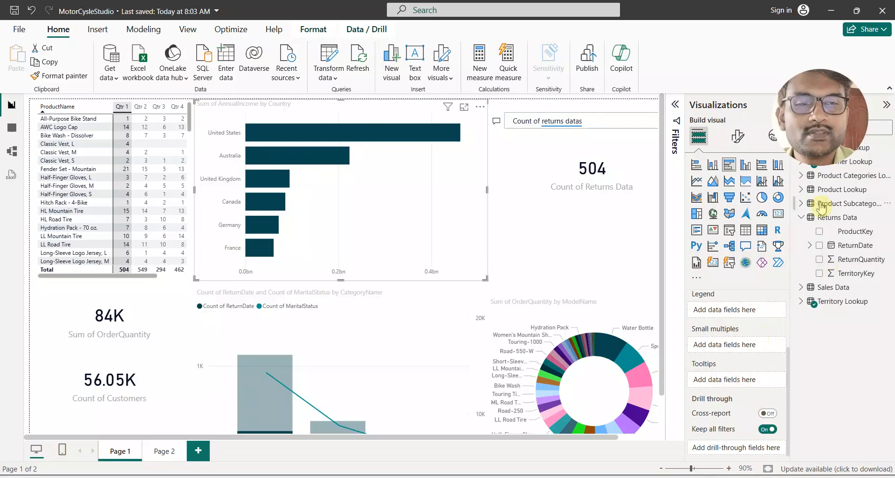
pyautogui.click(801, 177)
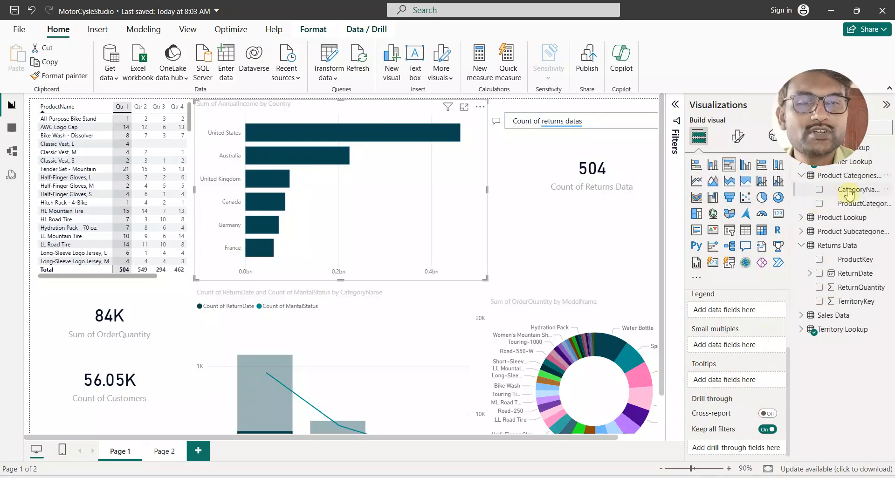
pyautogui.moveTo(765, 301); pyautogui.dragTo(731, 383)
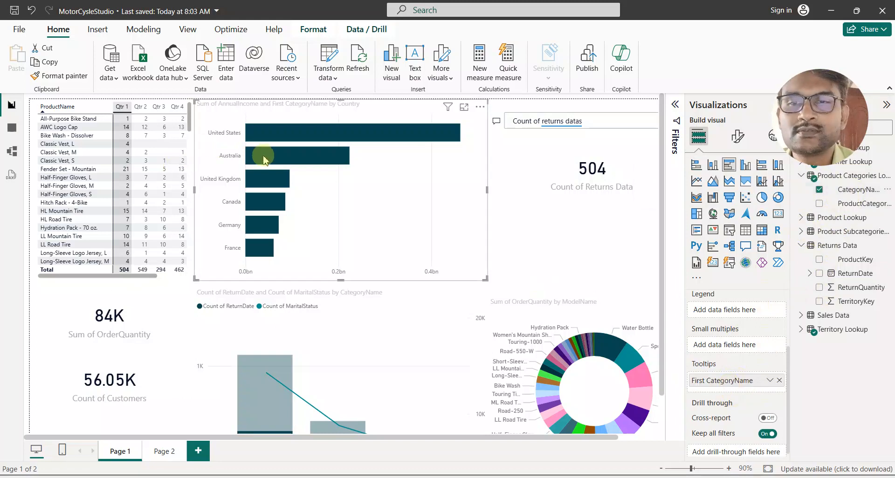
pyautogui.moveTo(261, 156)
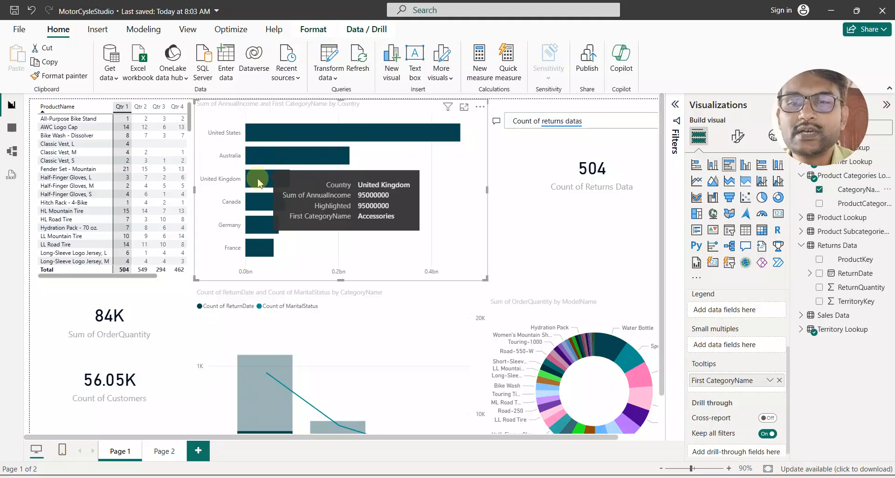
pyautogui.moveTo(262, 228)
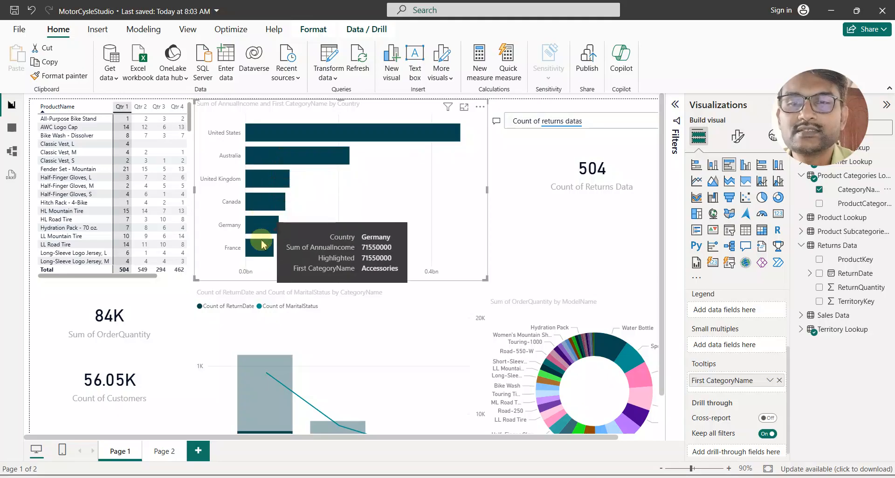
pyautogui.moveTo(302, 143)
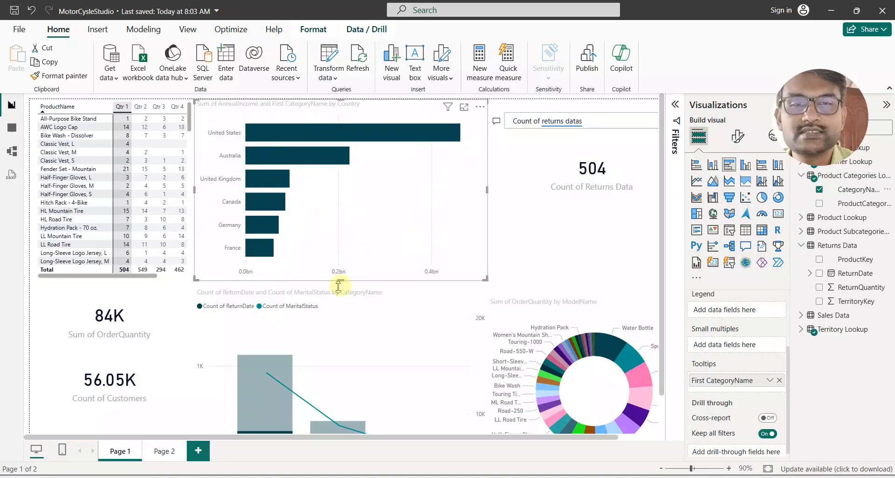
# Step: Examine which Sales Data fields feed the order quantity and customer count cards
pyautogui.scroll(-1, 372, 321)
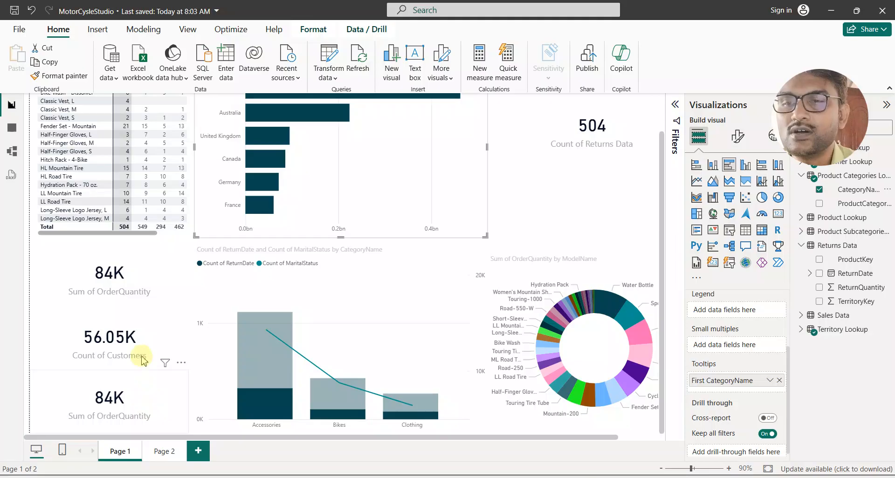
pyautogui.click(154, 275)
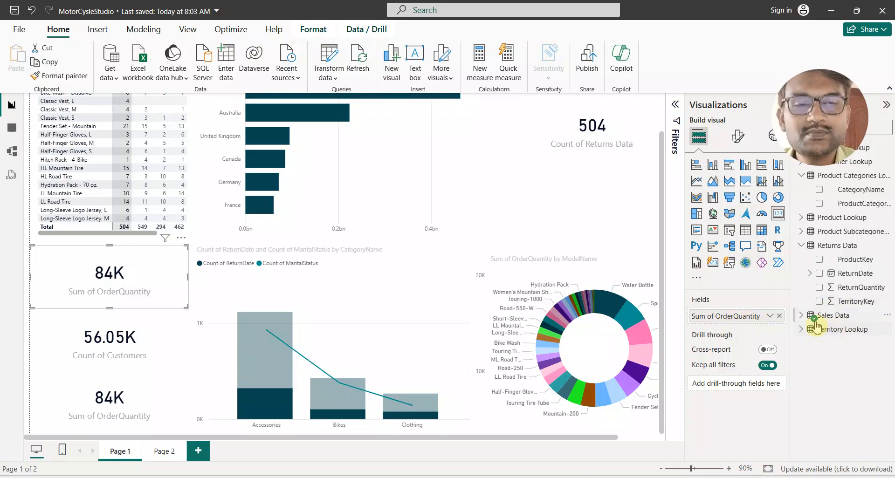
pyautogui.click(801, 317)
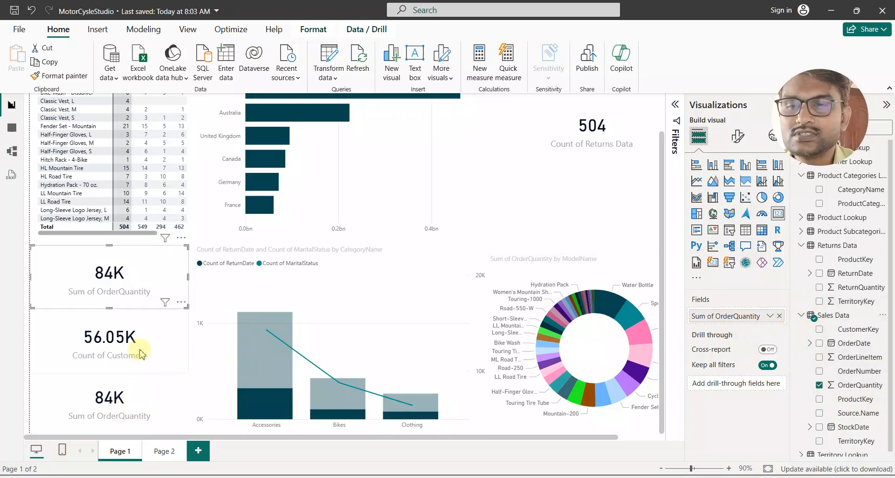
pyautogui.click(154, 347)
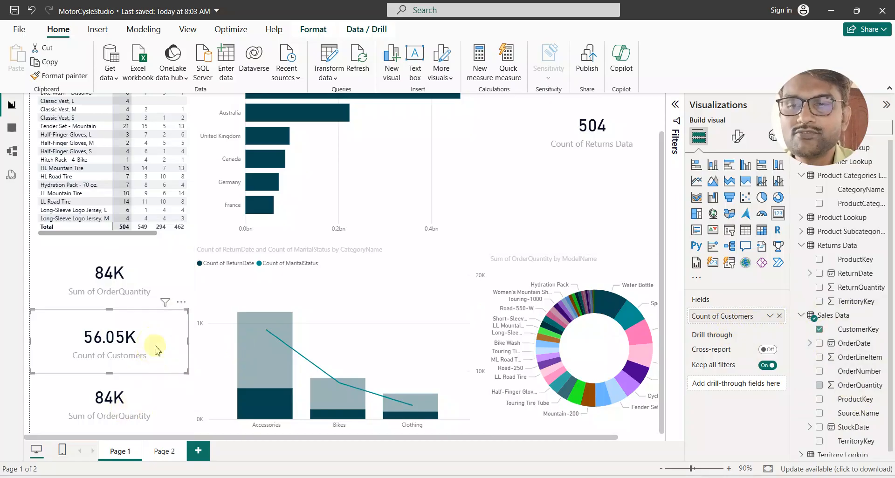
pyautogui.click(150, 406)
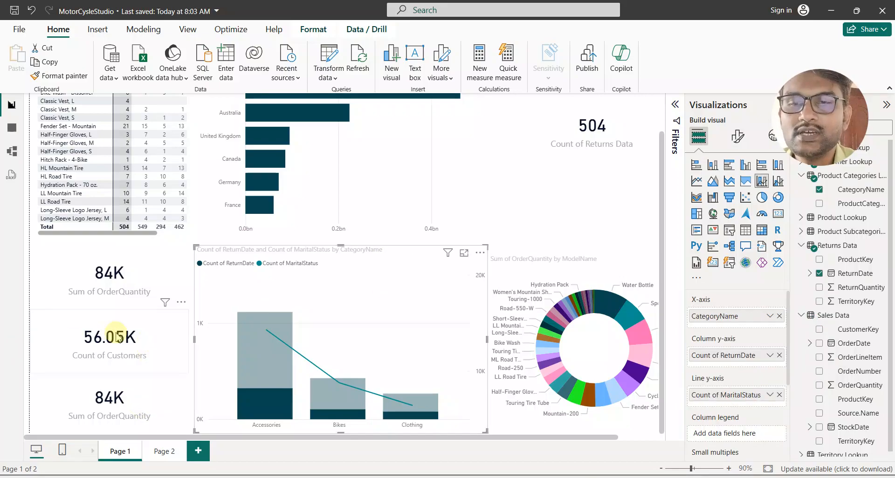
pyautogui.click(138, 358)
pyautogui.click(150, 280)
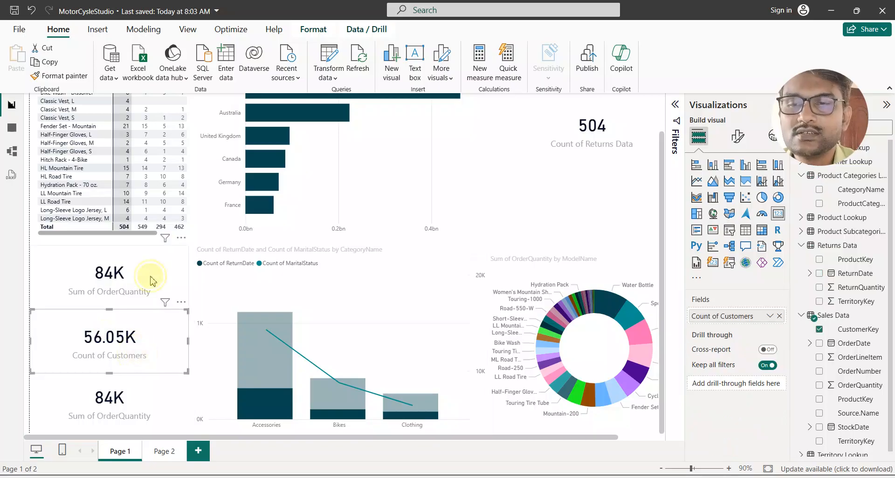
pyautogui.click(148, 357)
# Step: Cross-filter the page by the matrix's Qtr 2, Qtr 3 and Qtr 4 columns in turn, ending on Qtr 3, and compare the other visuals
pyautogui.scroll(2, 149, 357)
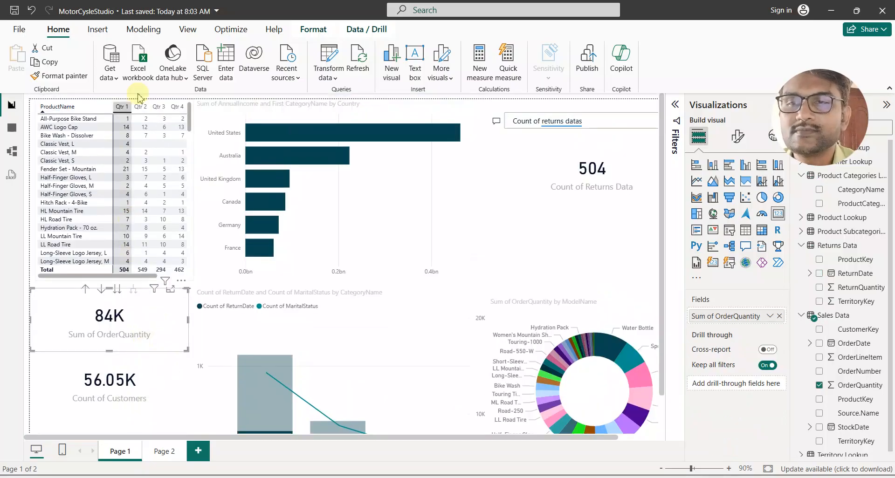
pyautogui.click(143, 107)
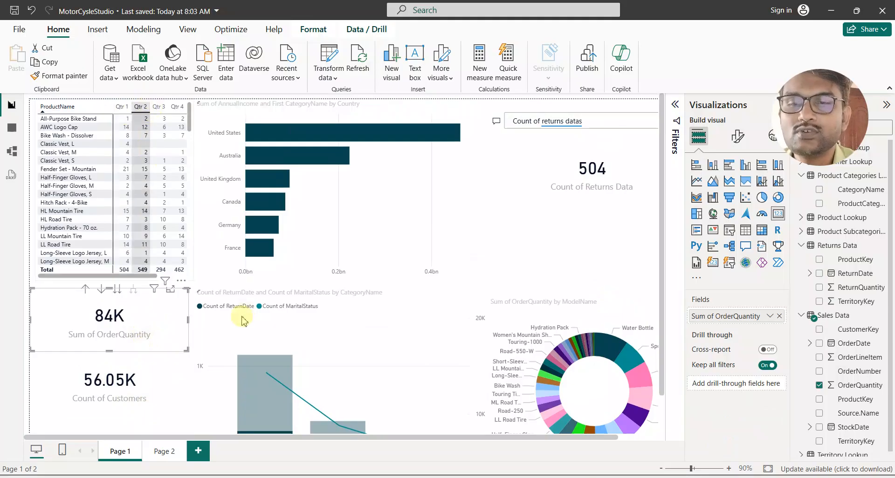
pyautogui.click(160, 107)
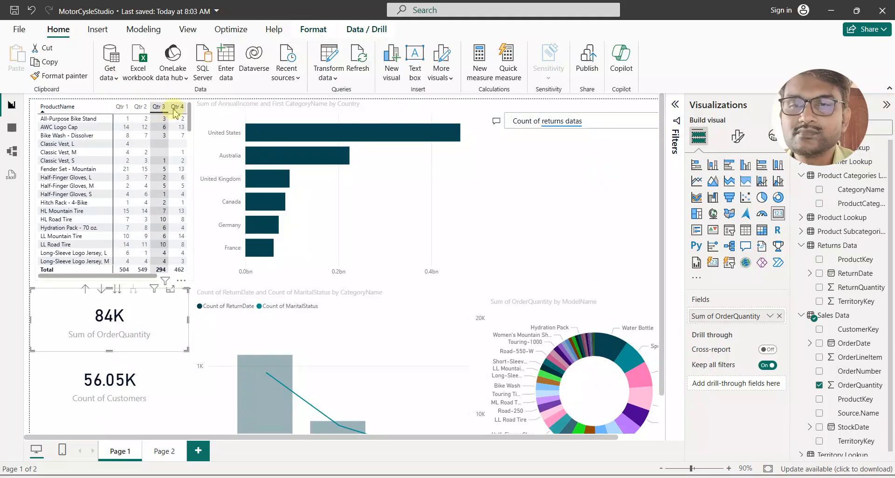
pyautogui.click(177, 106)
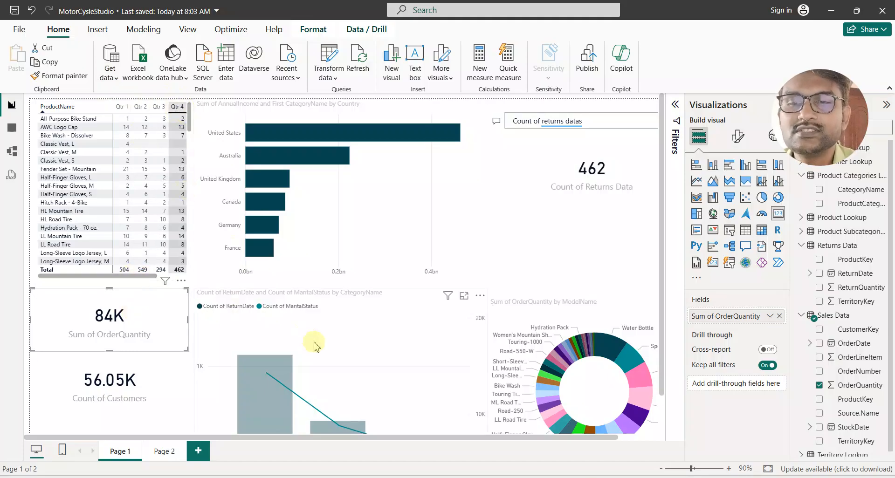
pyautogui.scroll(-1, 314, 344)
pyautogui.scroll(1, 228, 242)
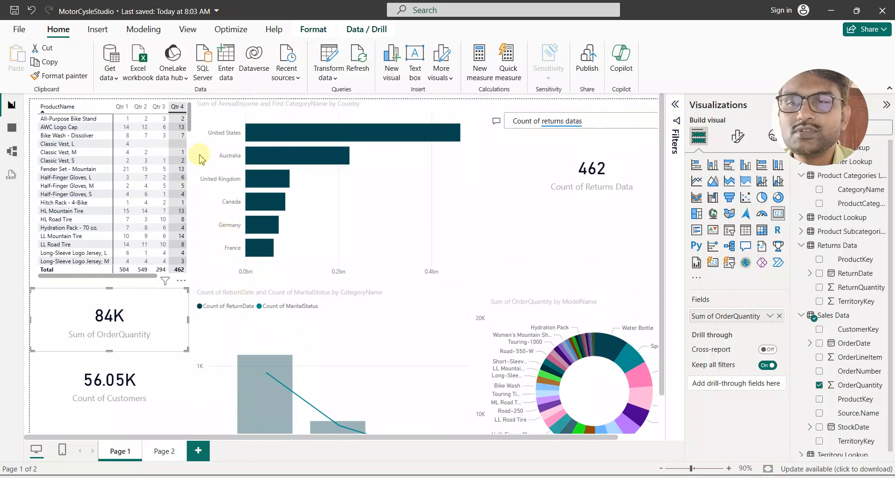
pyautogui.scroll(-1, 322, 344)
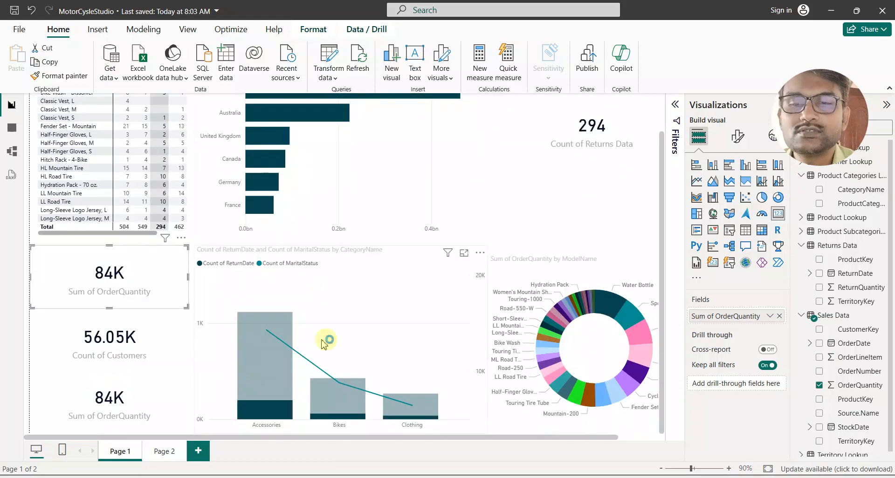
pyautogui.scroll(2, 324, 344)
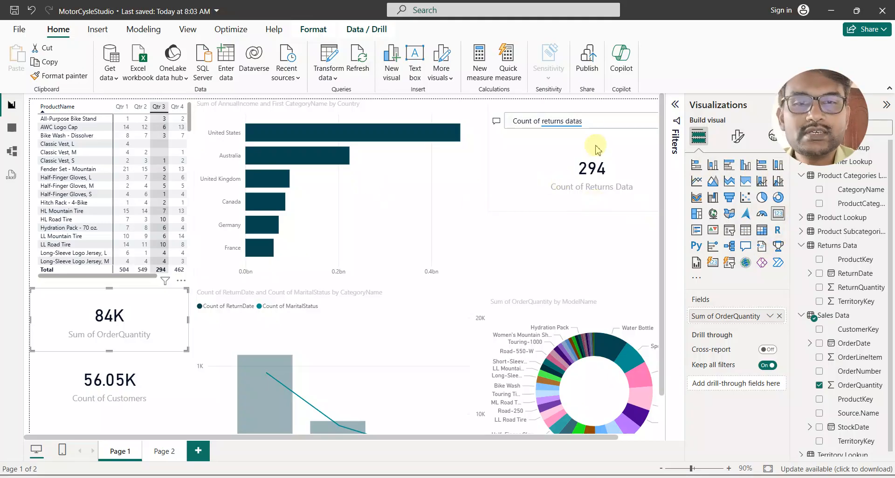
# Step: Replace the question in the Q&A visual with the suggested question "count home owners"
pyautogui.click(595, 121)
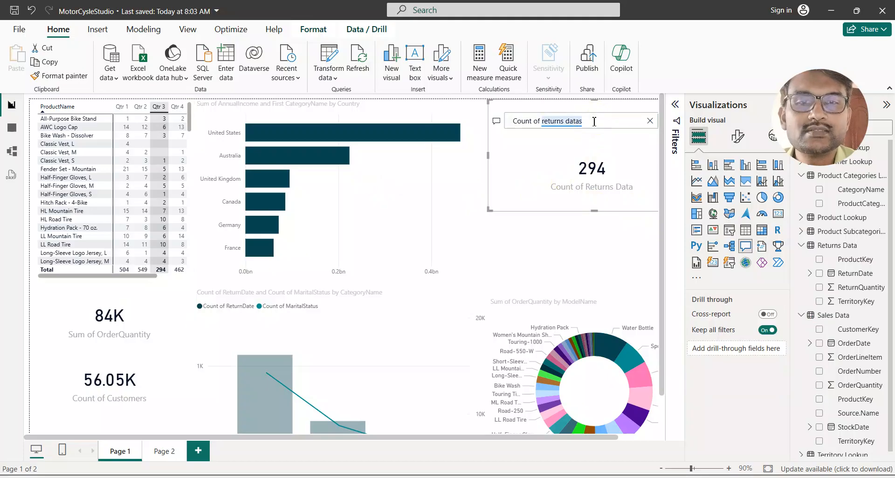
pyautogui.click(497, 123)
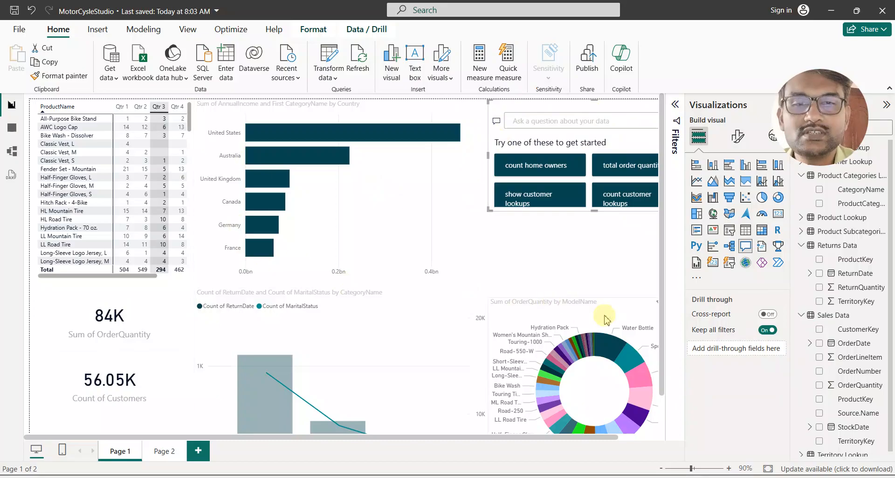
pyautogui.scroll(-3, 607, 280)
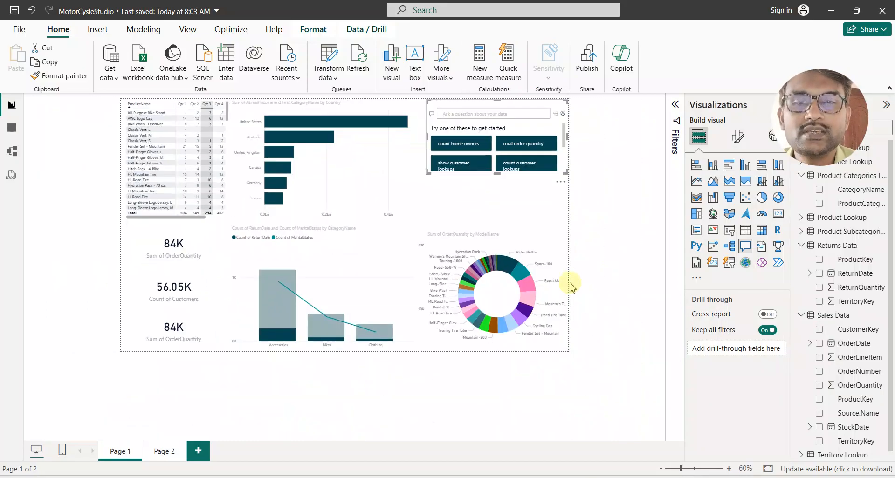
pyautogui.click(450, 147)
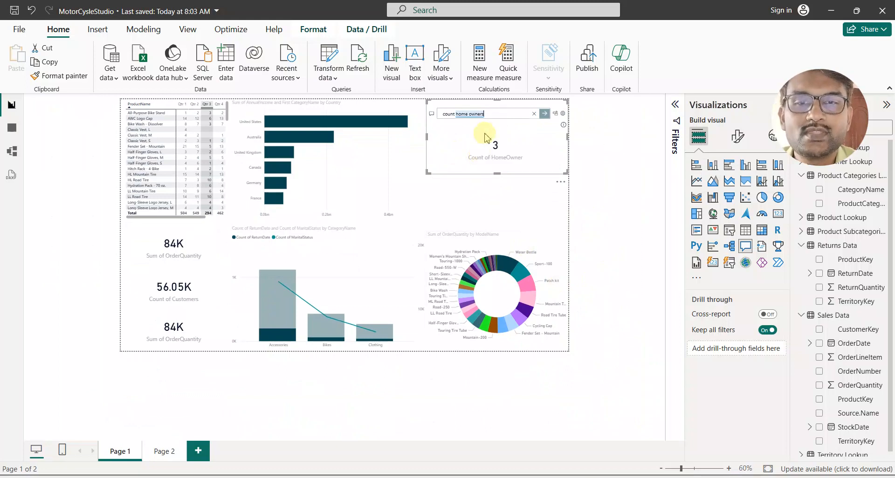
# Step: Ask the Q&A visual the suggested question "total order quantity", and clear the question again
pyautogui.click(432, 115)
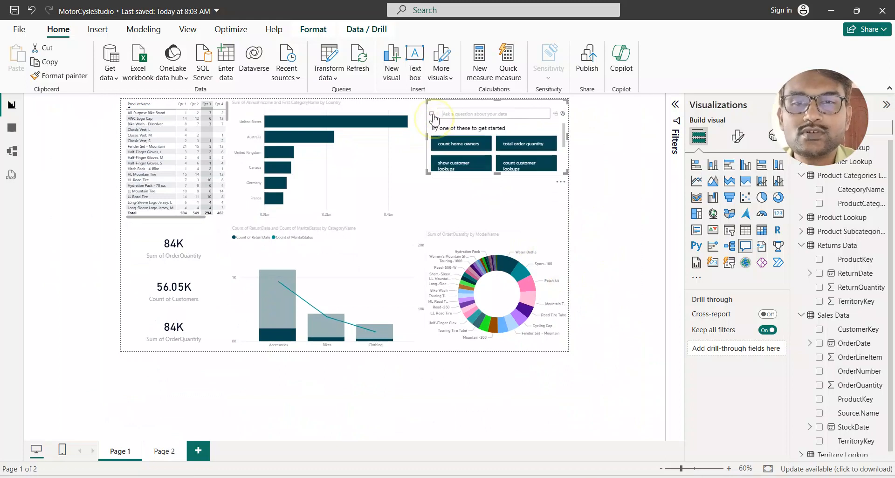
pyautogui.click(519, 146)
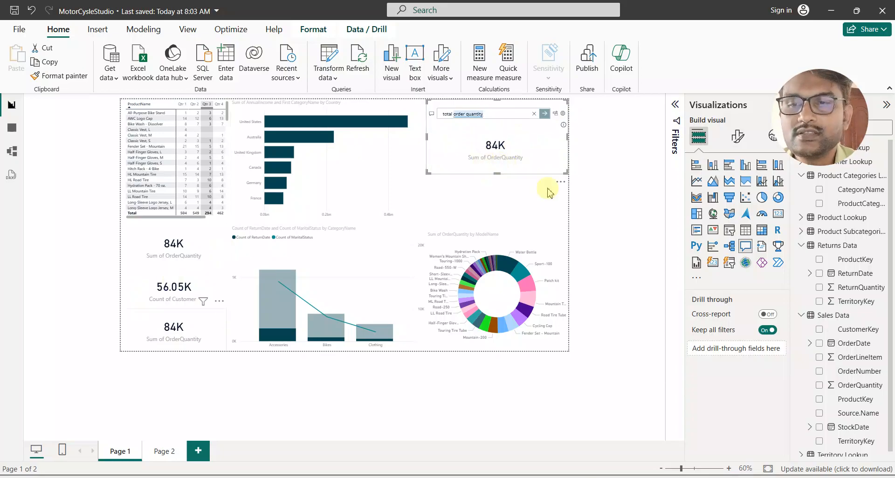
pyautogui.click(535, 114)
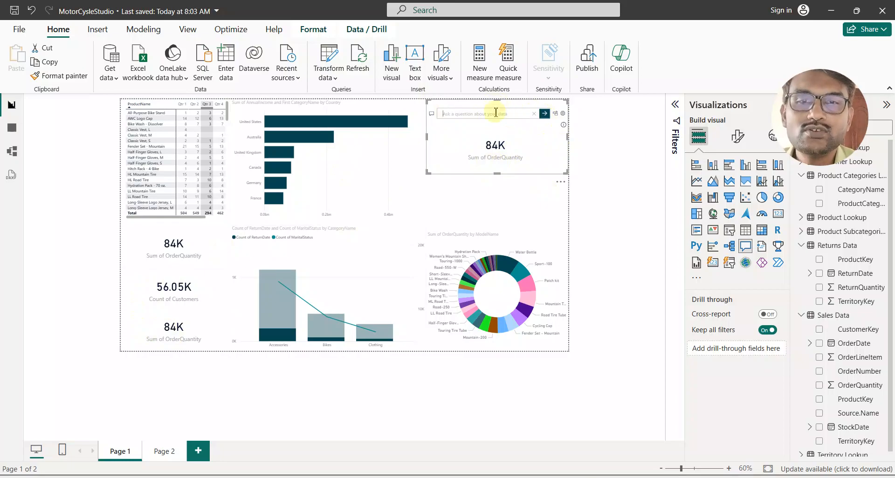
pyautogui.write('Acce')
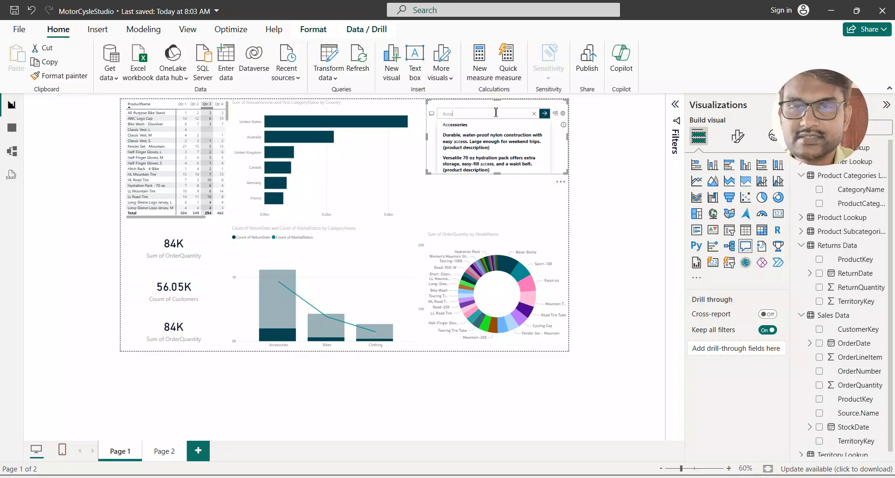
pyautogui.write('ss')
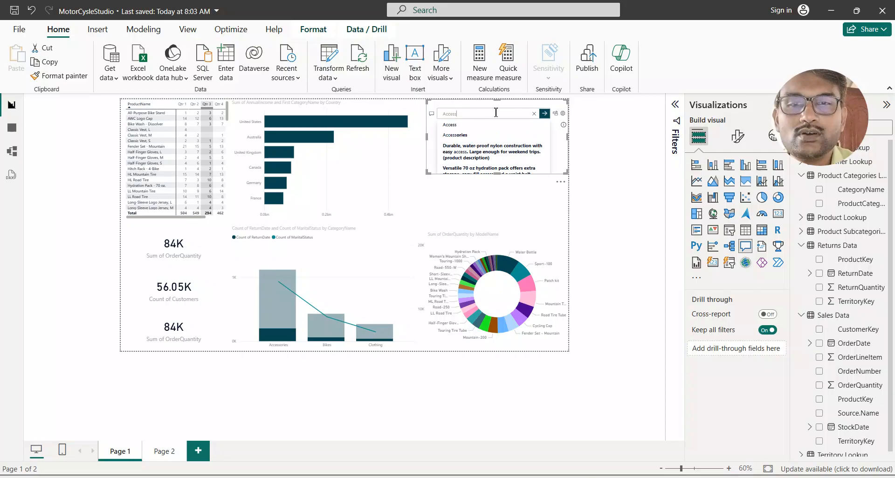
pyautogui.press('BackSpace')
pyautogui.press('BackSpace')
pyautogui.press('BackSpace')
pyautogui.press('BackSpace')
pyautogui.press('BackSpace')
pyautogui.press('BackSpace')
# Step: Ask the Q&A visual about "Bikes sold", and reset it to its suggested questions
pyautogui.write('Bikes s')
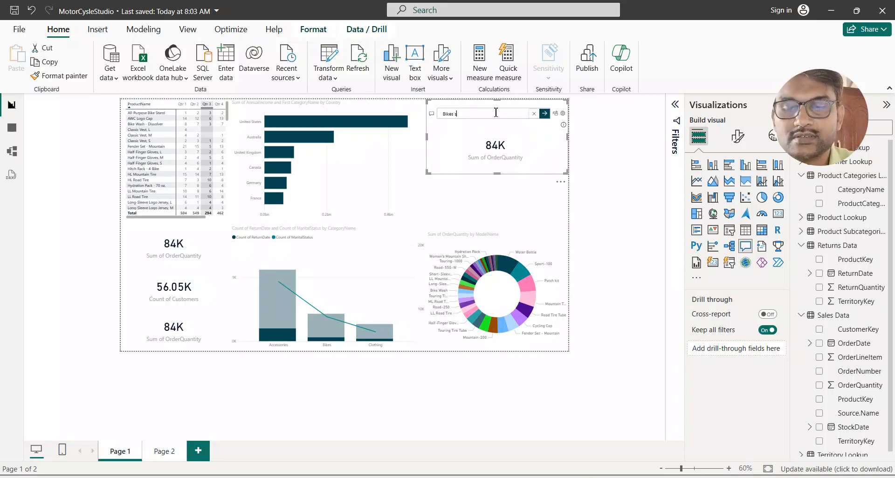
pyautogui.write('old')
pyautogui.click(462, 132)
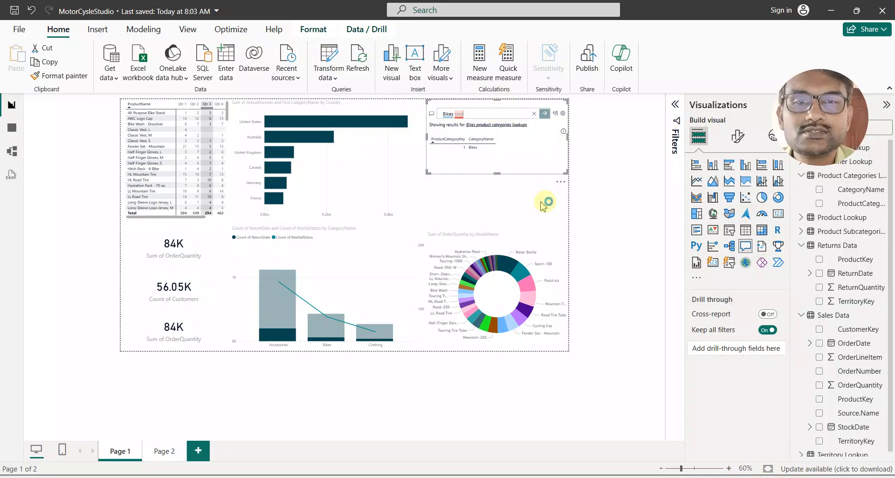
pyautogui.click(433, 115)
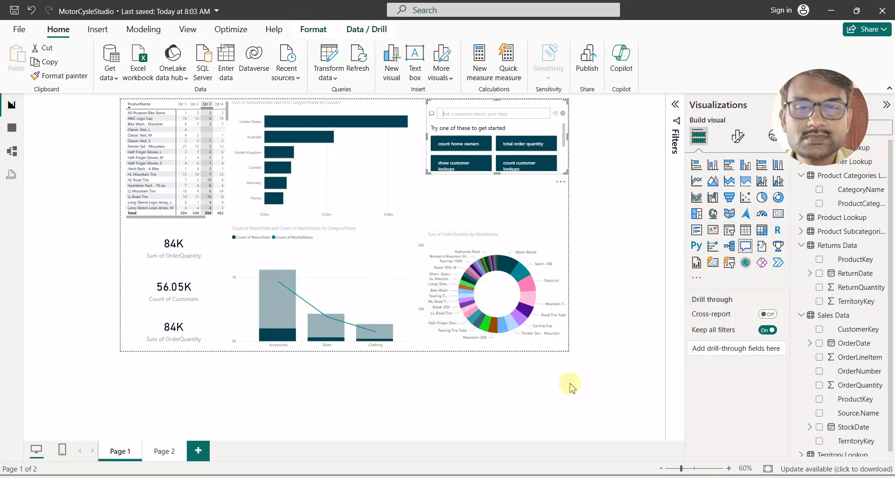
# Step: Convert the donut chart of order quantity by model name into a pie chart
pyautogui.keyDown('ctrl'); pyautogui.scroll(2, 584, 382); pyautogui.keyUp('ctrl')
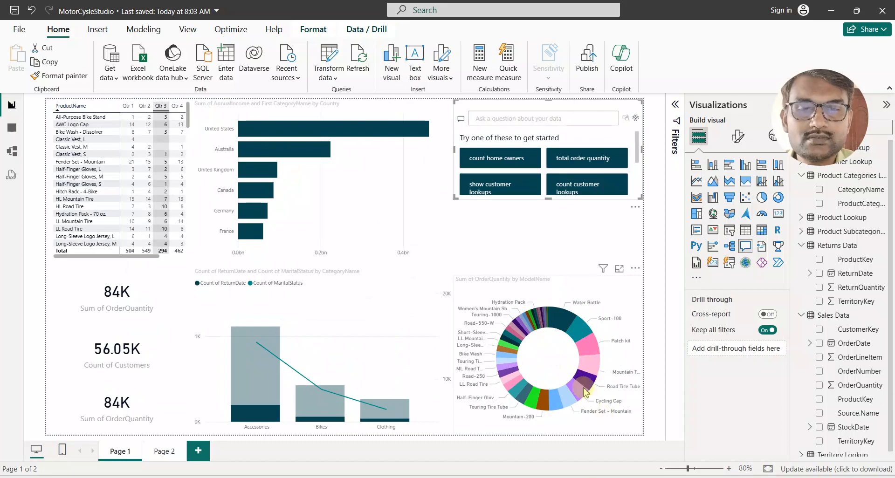
pyautogui.keyDown('ctrl'); pyautogui.scroll(1, 604, 420); pyautogui.keyUp('ctrl')
pyautogui.hscroll(1, 591, 358)
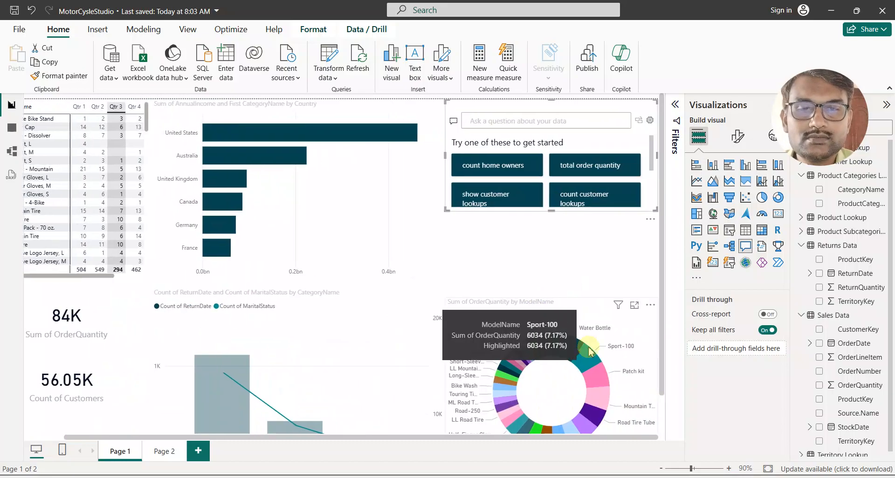
pyautogui.click(592, 309)
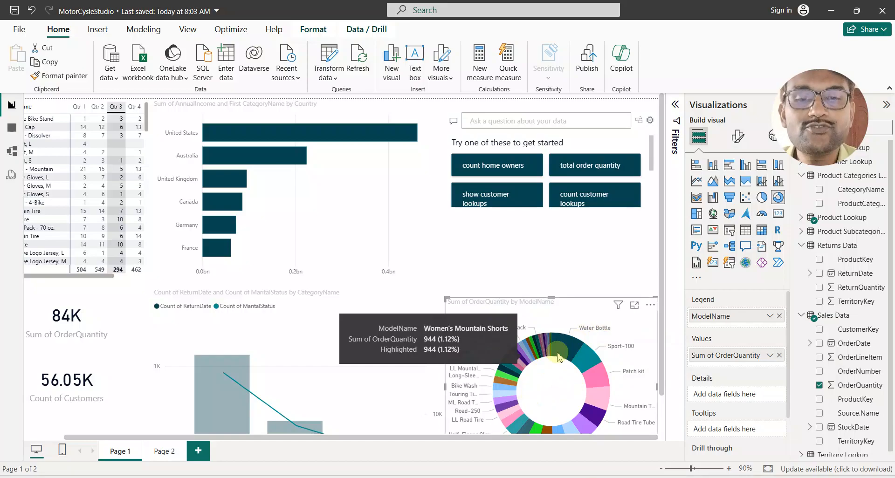
pyautogui.click(763, 203)
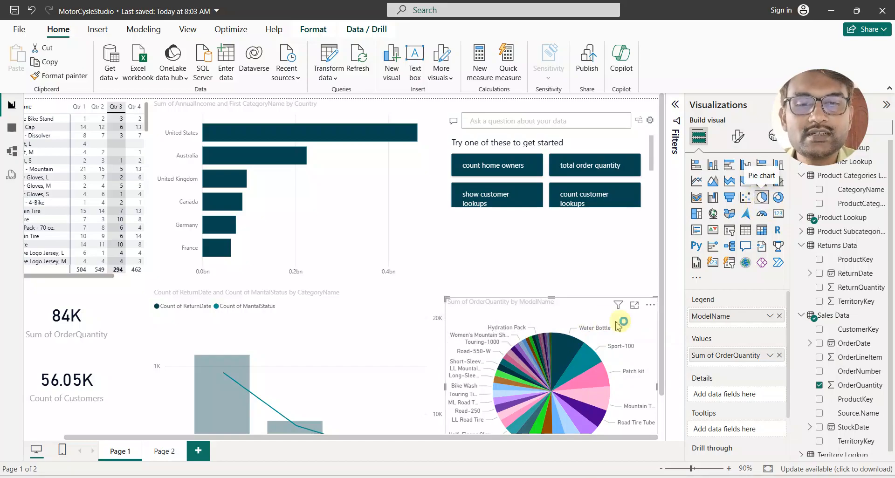
pyautogui.scroll(-1, 591, 394)
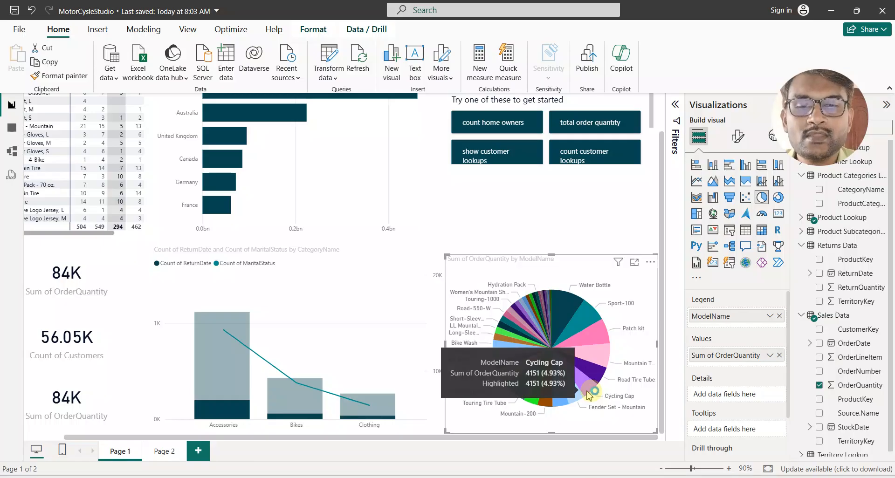
pyautogui.scroll(1, 588, 396)
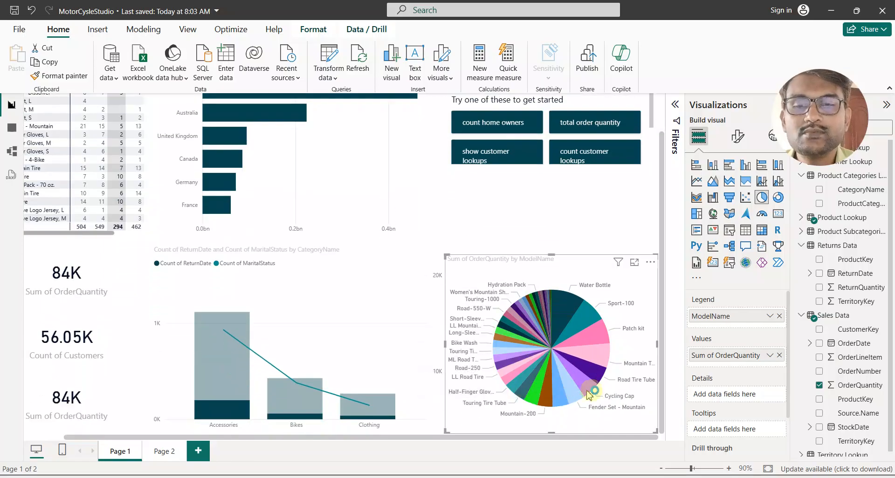
pyautogui.scroll(1, 588, 395)
pyautogui.scroll(-3, 589, 395)
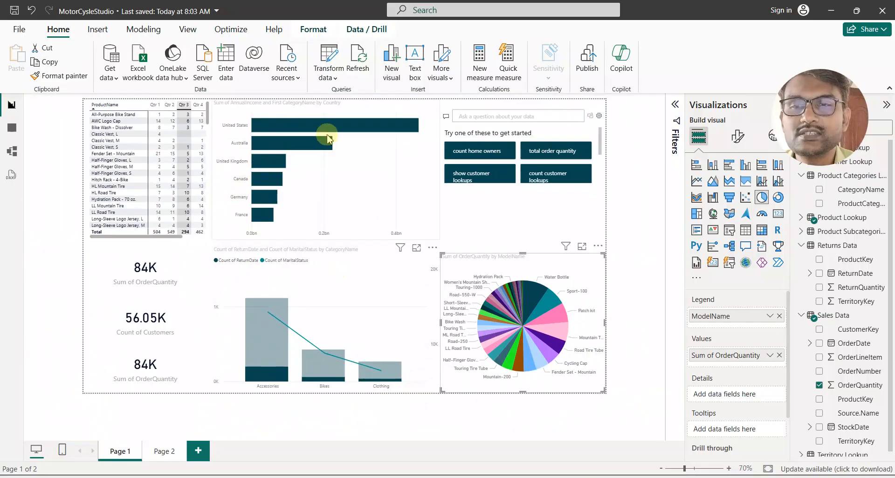
# Step: Cross-filter the page by United States, Australia, United Kingdom and France in the annual income bar chart and compare the other visuals
pyautogui.click(269, 129)
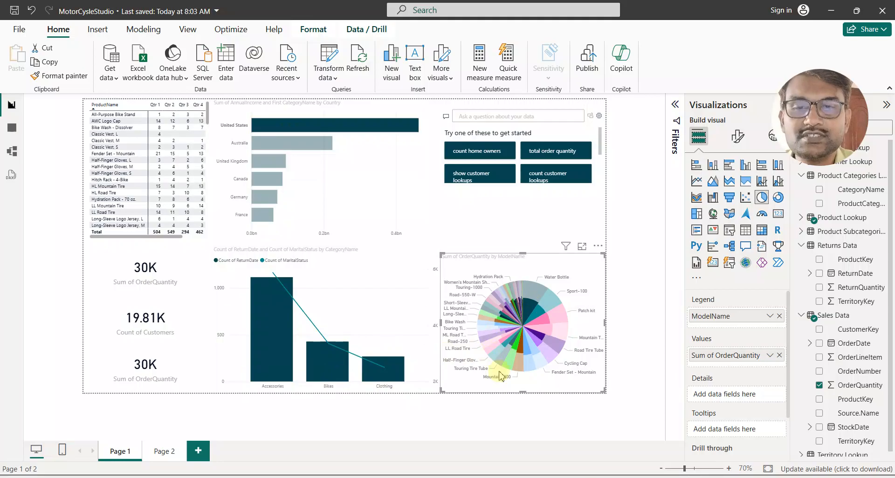
pyautogui.click(289, 146)
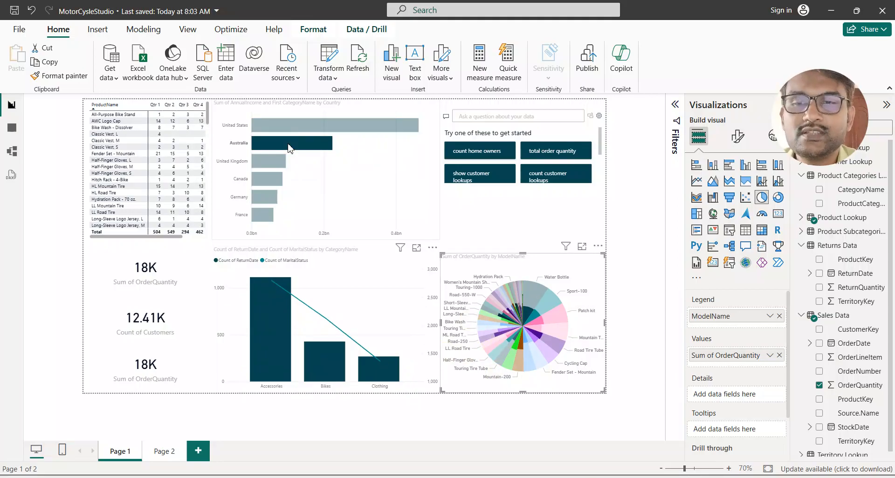
pyautogui.click(266, 163)
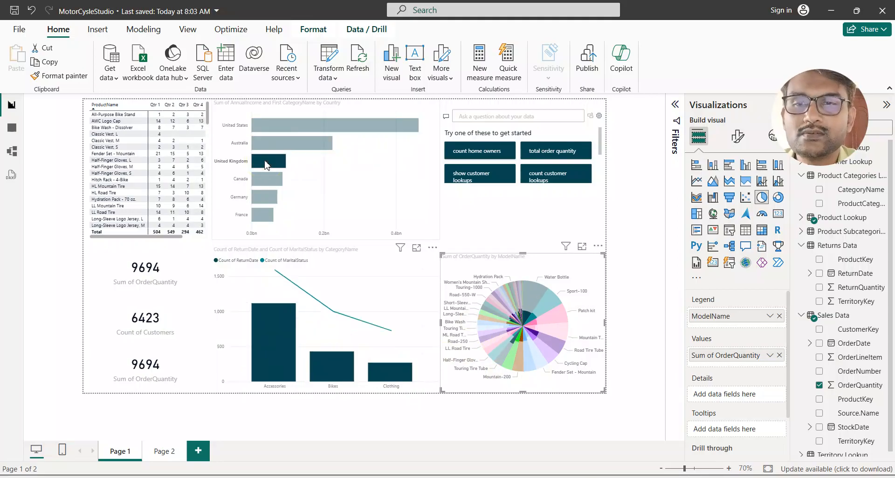
pyautogui.click(268, 220)
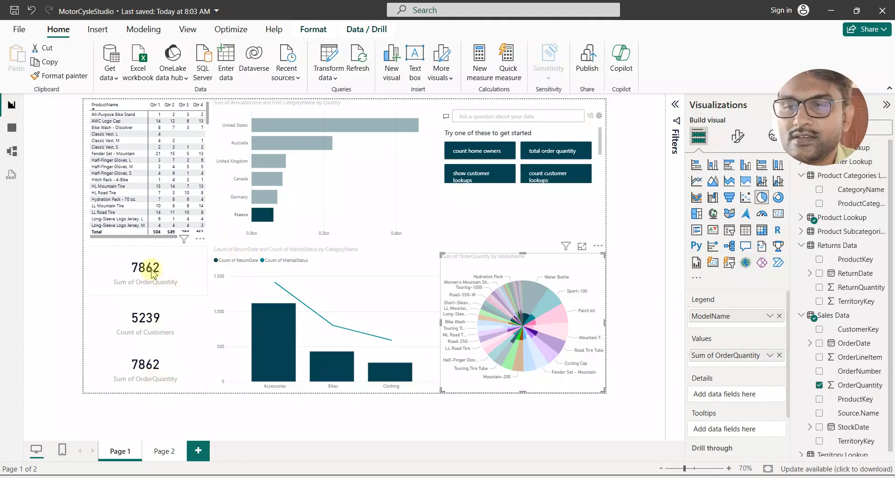
# Step: Replace the order quantity field of the lowest card with OrderDate from the Sales Data table
pyautogui.click(183, 371)
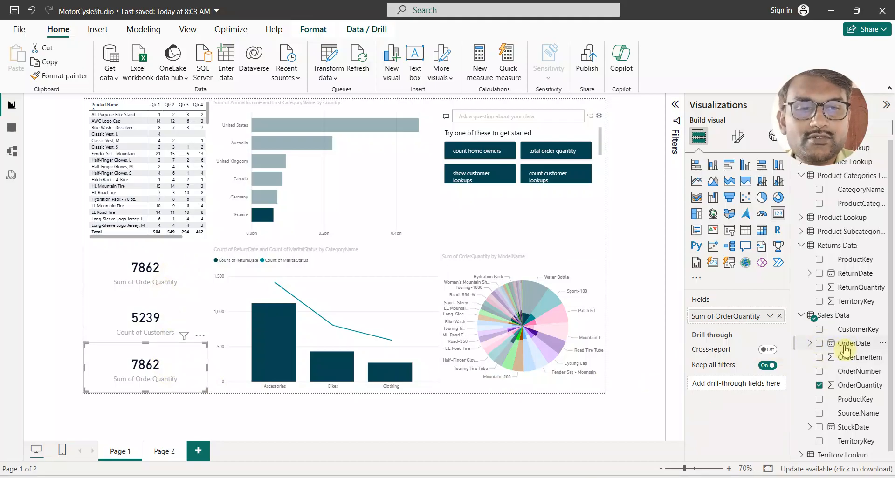
pyautogui.moveTo(853, 348); pyautogui.dragTo(743, 318)
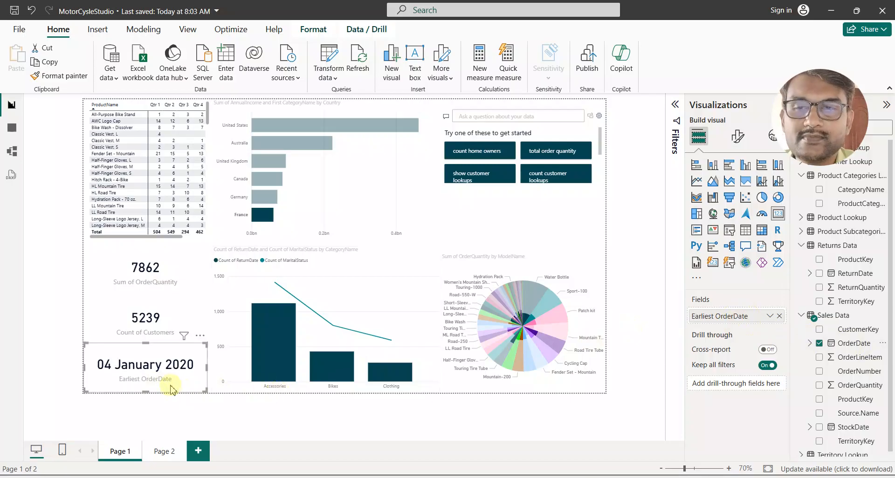
# Step: Cross-filter the page by Germany, Canada and Australia in turn and compare the order date card
pyautogui.click(274, 200)
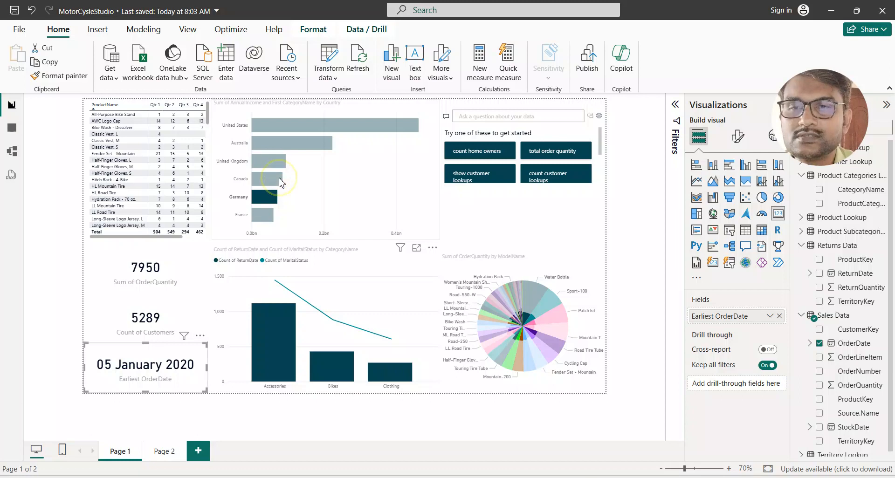
pyautogui.click(281, 182)
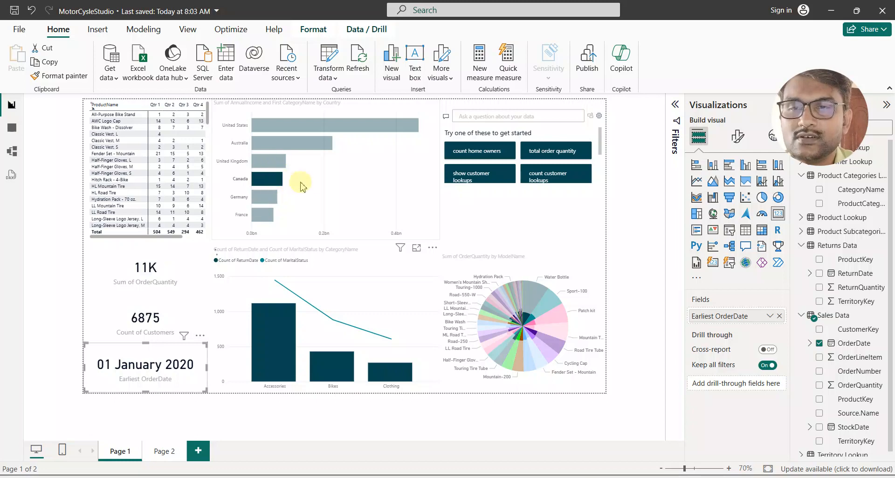
pyautogui.click(298, 147)
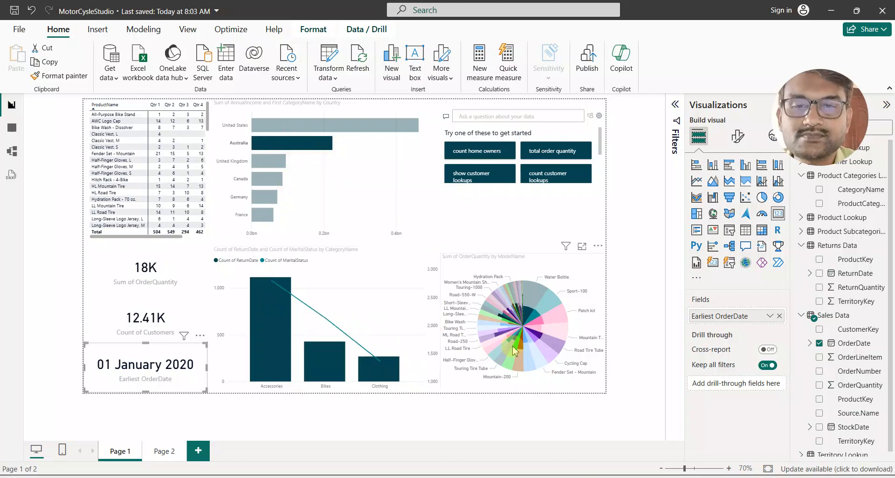
# Step: Cross-filter the page by the pie's Mountain Bottle Cage slice and the Bikes and Accessories columns, and check the Accessories tooltip
pyautogui.click(530, 366)
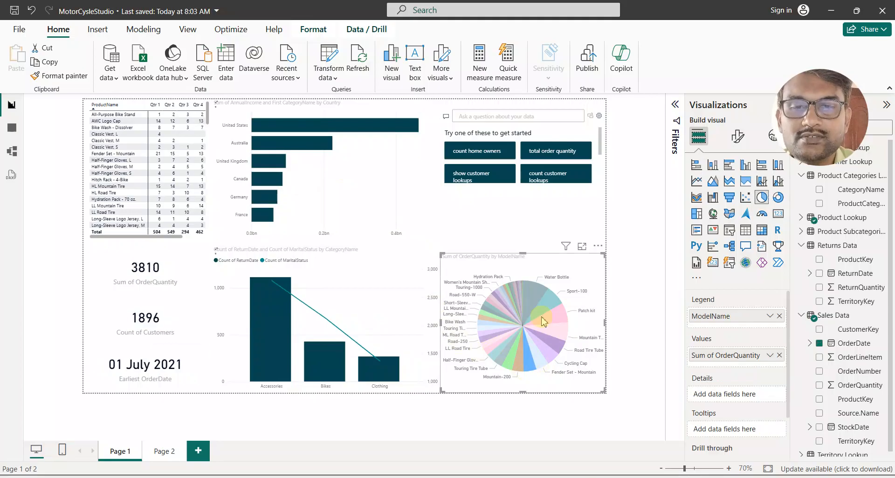
pyautogui.click(318, 372)
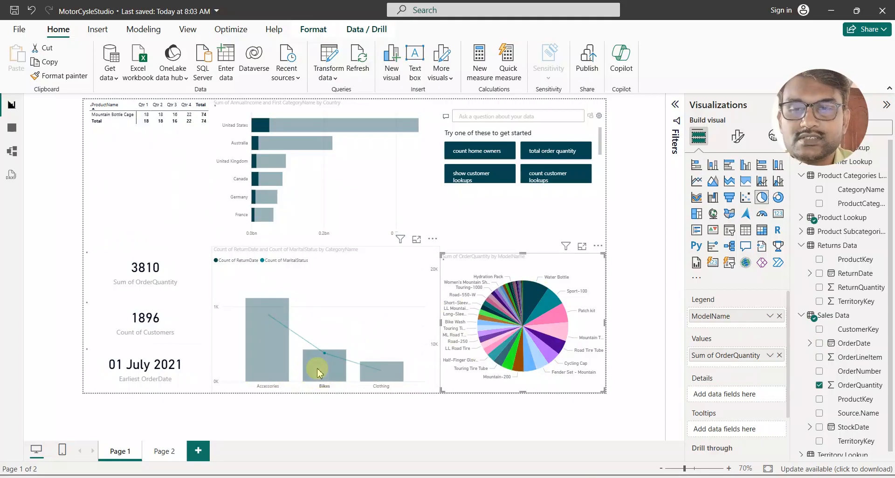
pyautogui.click(267, 325)
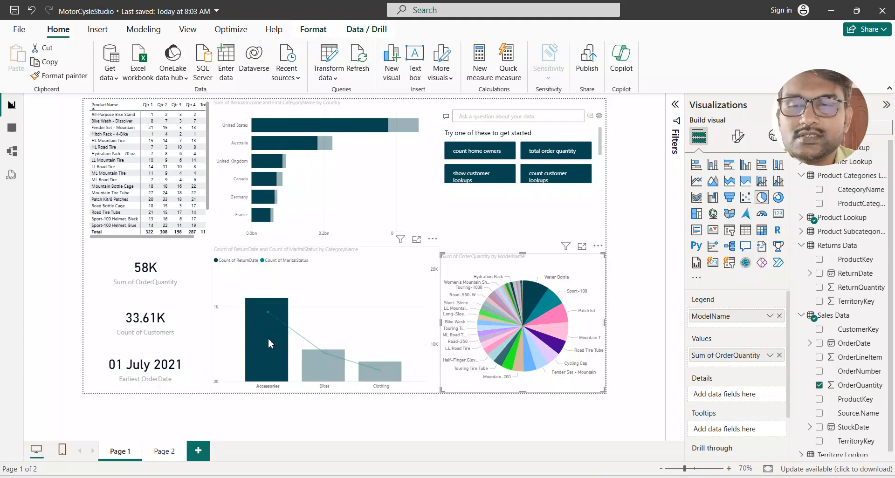
pyautogui.moveTo(279, 337)
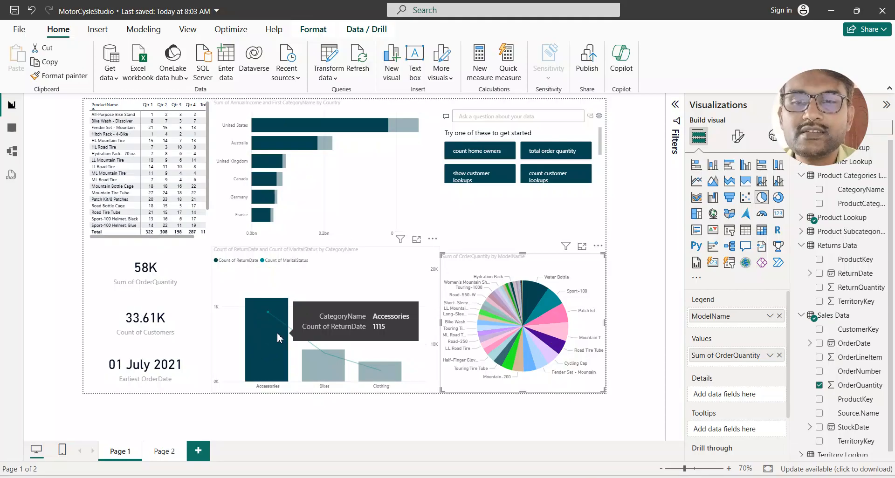